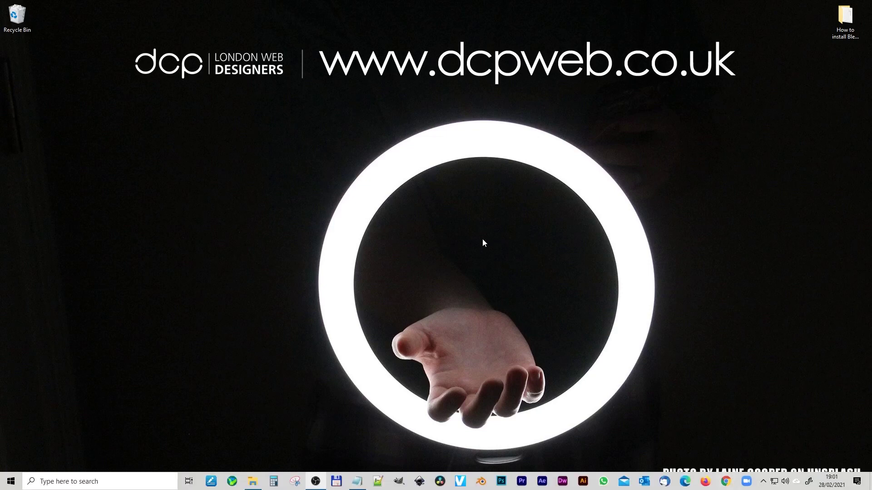
text(https://www.blender.org/)
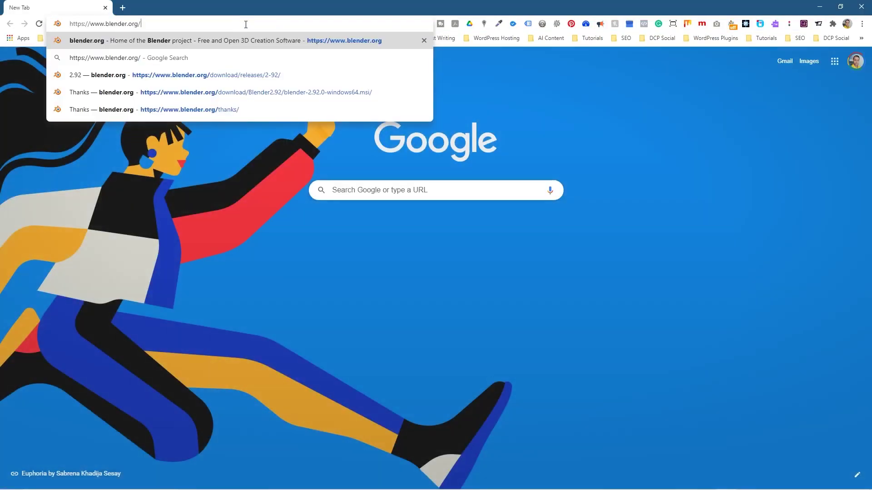
key(Return)
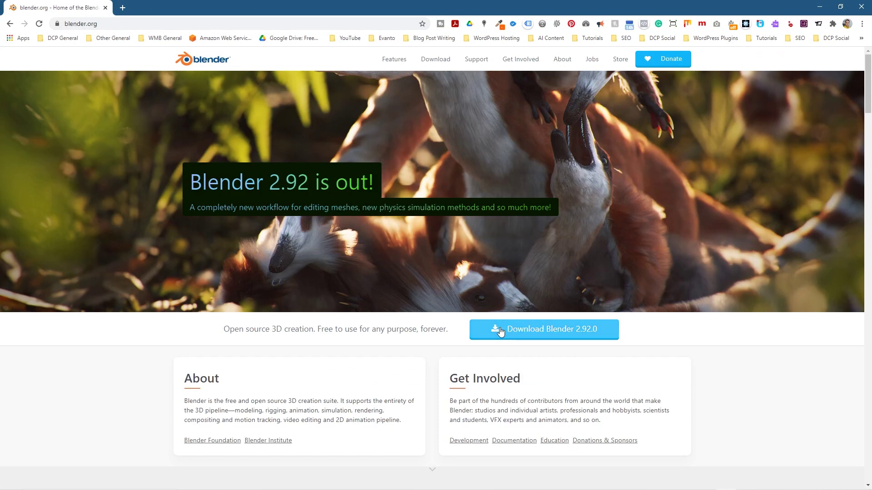
click(574, 330)
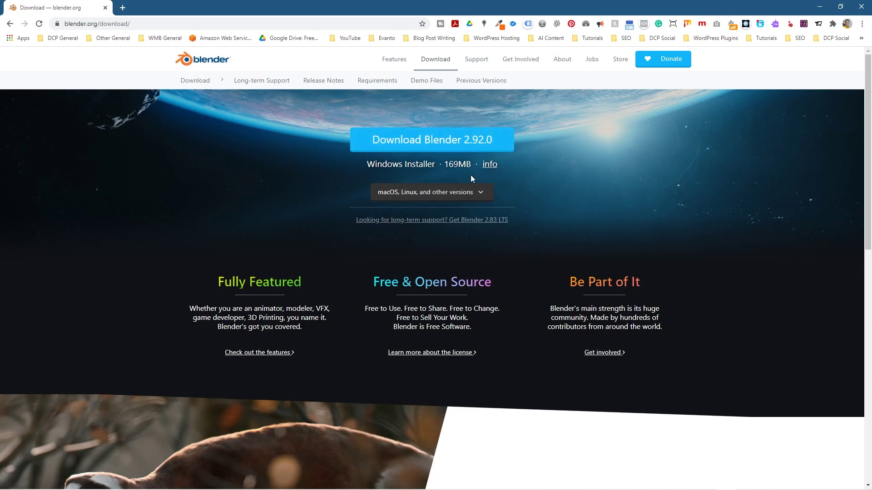
click(478, 199)
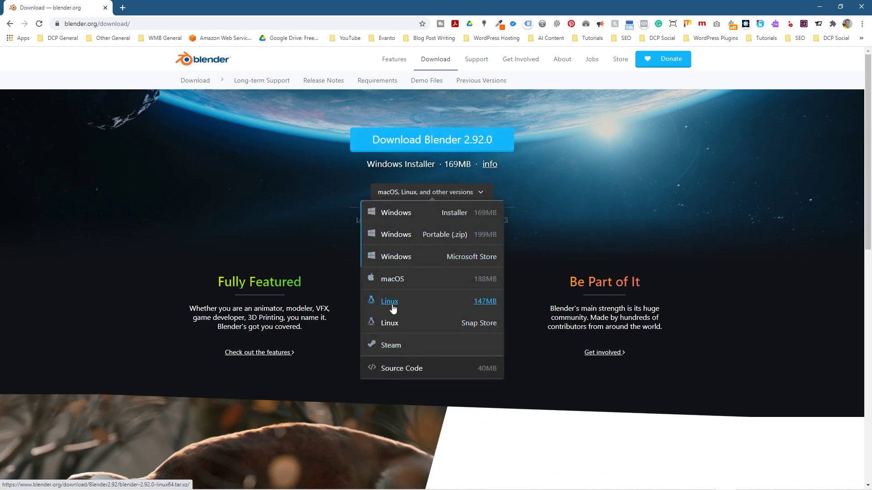
click(427, 140)
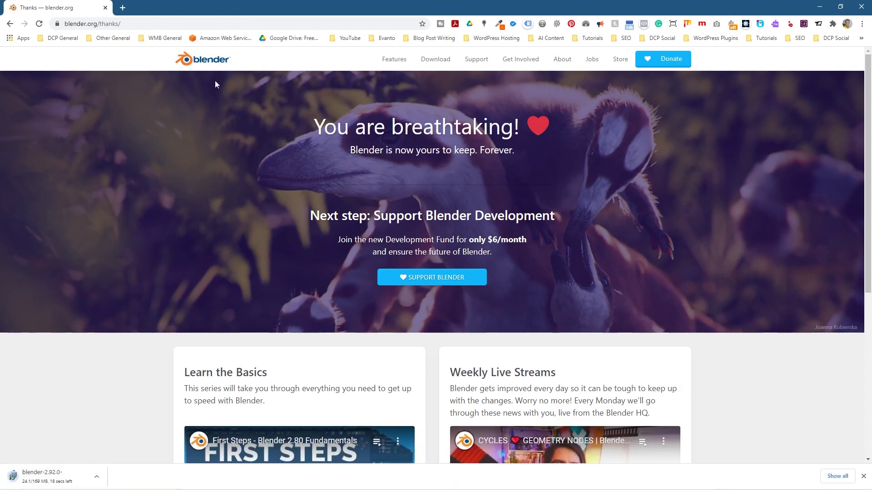
Open the Blender 2.92 release page from the site's home page and review its Geometry Nodes, sculpting and Grease Pencil features.
click(211, 60)
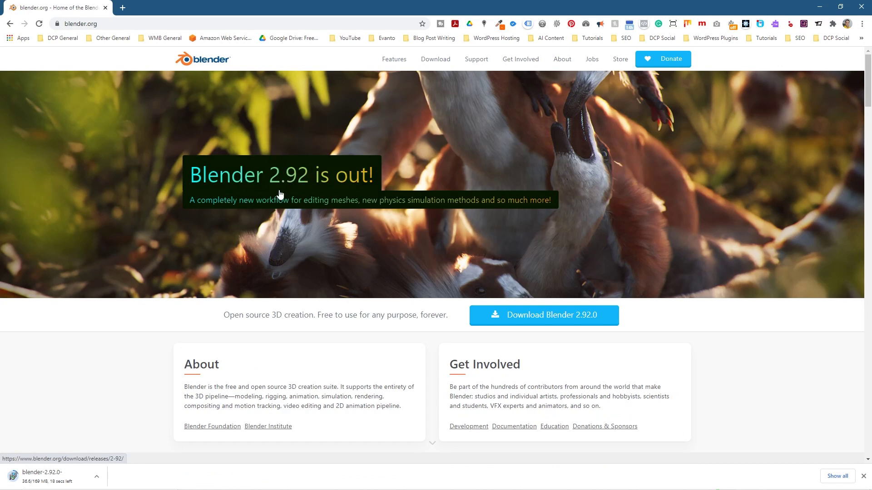
click(357, 181)
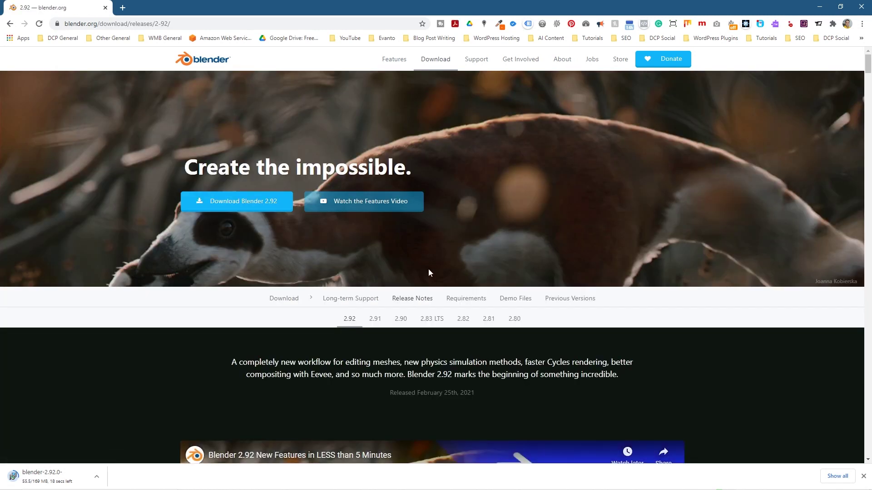
scroll(304, 228, down, 4)
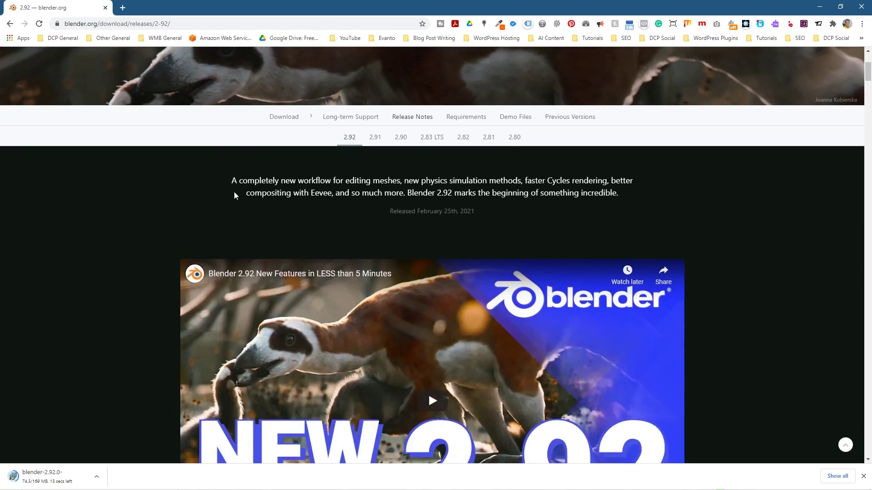
scroll(403, 309, down, 4)
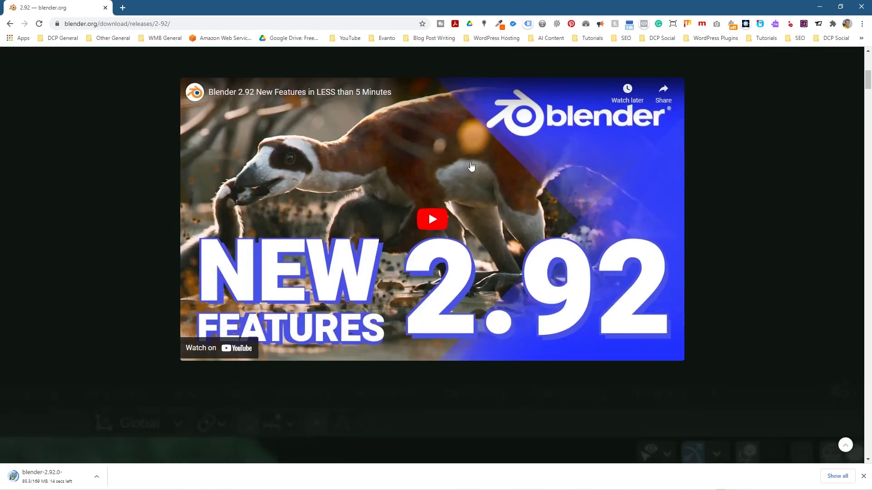
scroll(418, 297, down, 1)
scroll(419, 296, down, 3)
scroll(338, 268, down, 4)
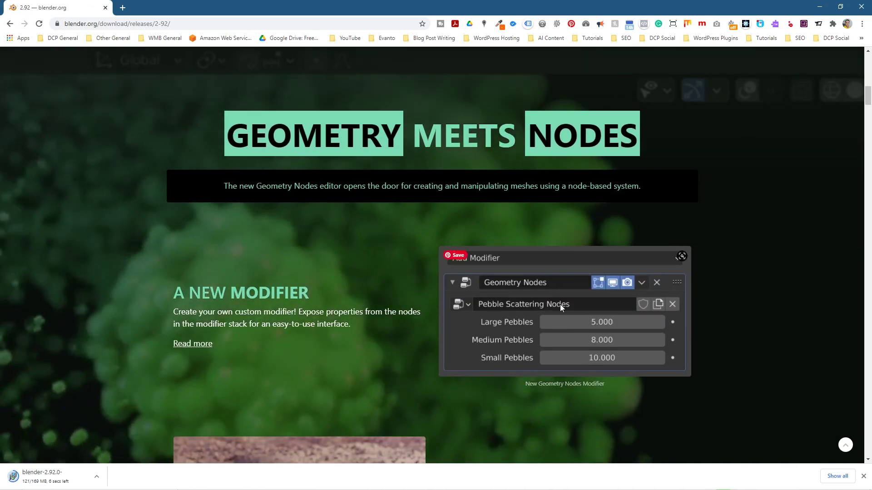
scroll(325, 345, down, 1)
scroll(344, 330, down, 6)
scroll(344, 330, down, 1)
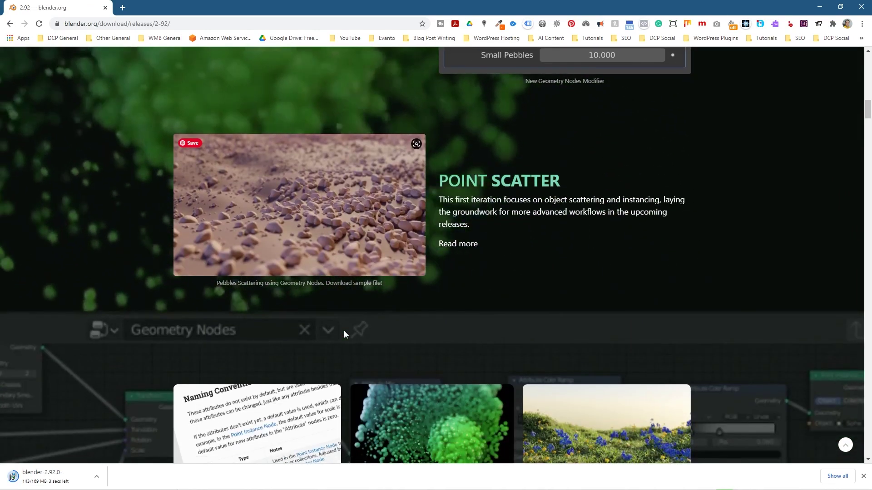
scroll(345, 330, down, 4)
scroll(344, 331, down, 11)
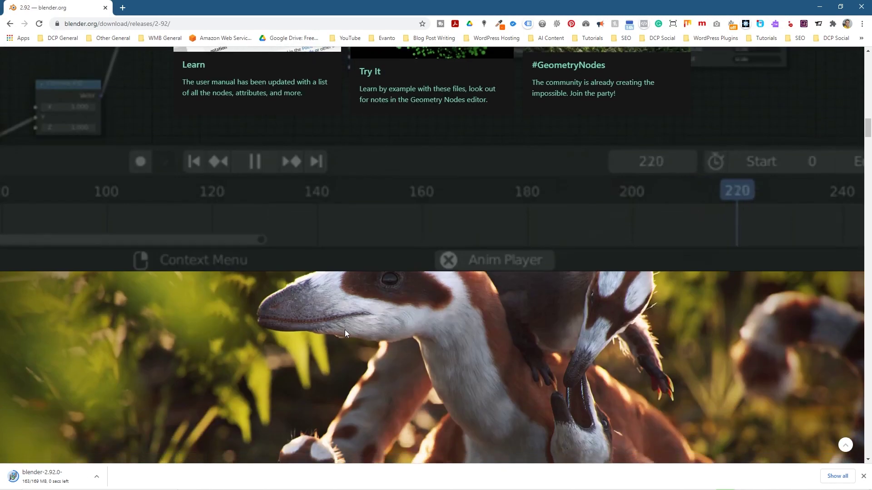
scroll(345, 329, down, 9)
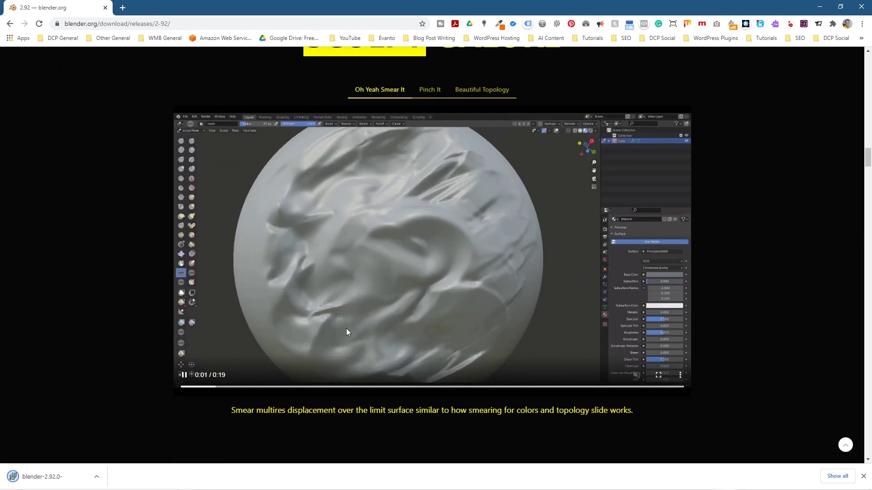
scroll(346, 328, up, 6)
scroll(349, 363, down, 13)
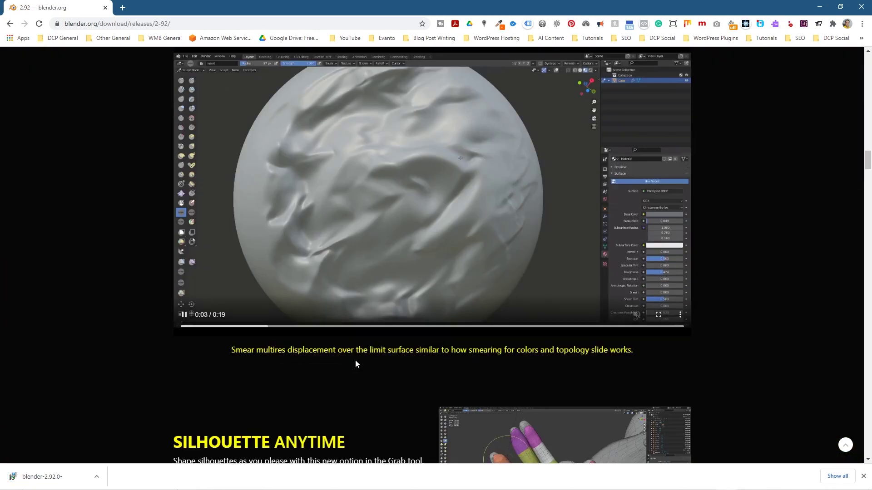
scroll(366, 351, down, 5)
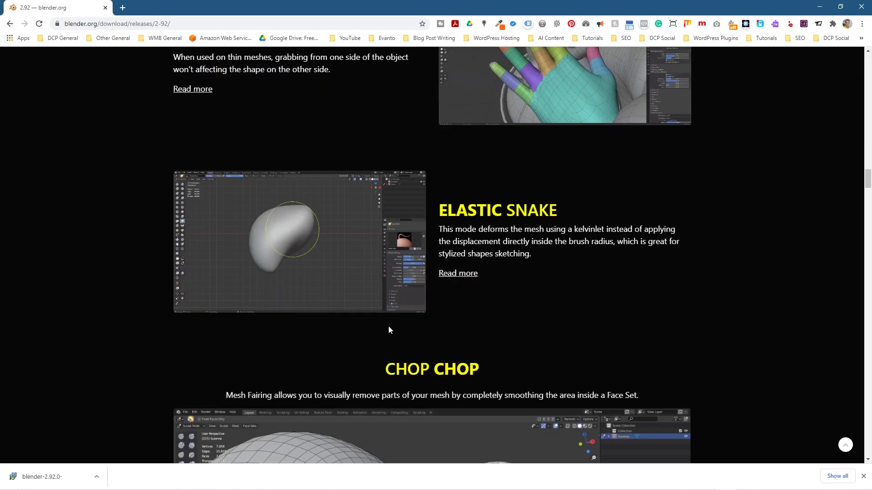
scroll(397, 324, down, 14)
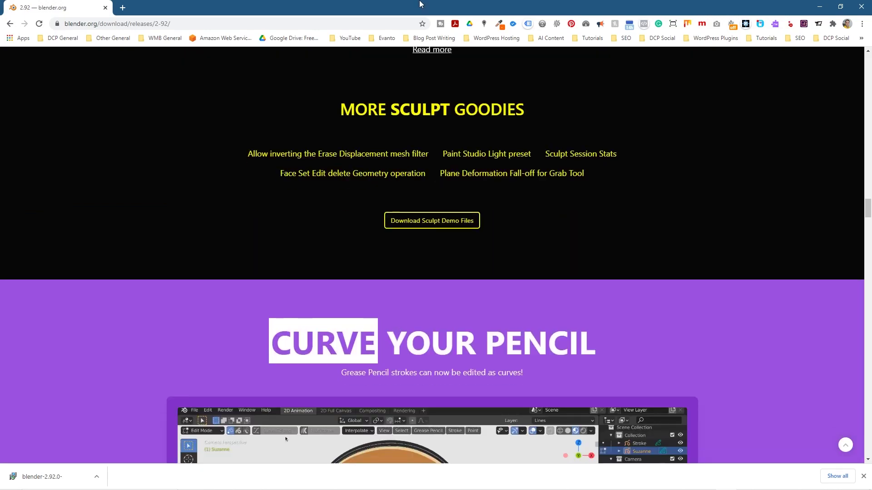
Place the downloaded Blender installer in the desktop folder How to install Blender 2.92 and close the browser.
drag(419, 4, 1, 137)
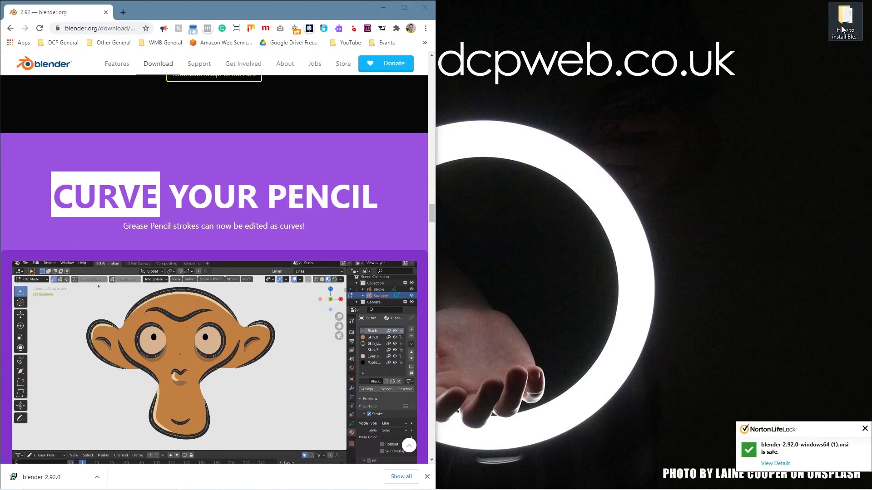
double_click(843, 29)
key(super+Right)
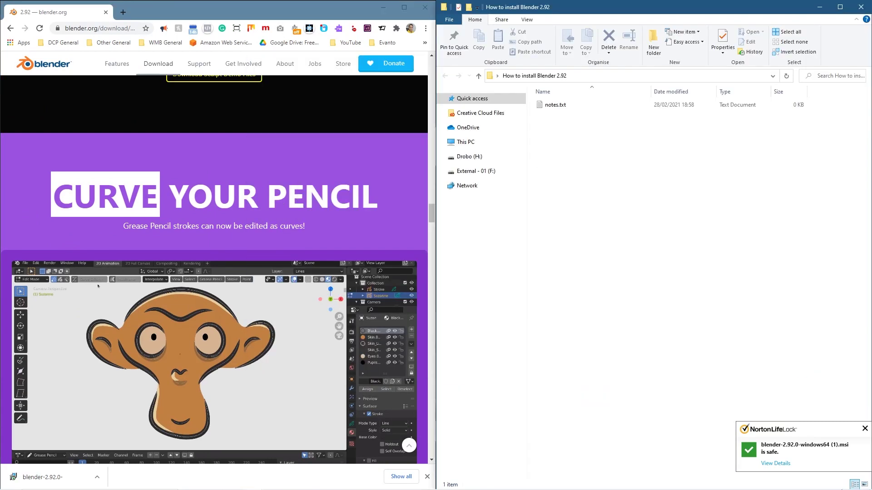
click(864, 430)
drag(42, 477, 604, 228)
click(425, 7)
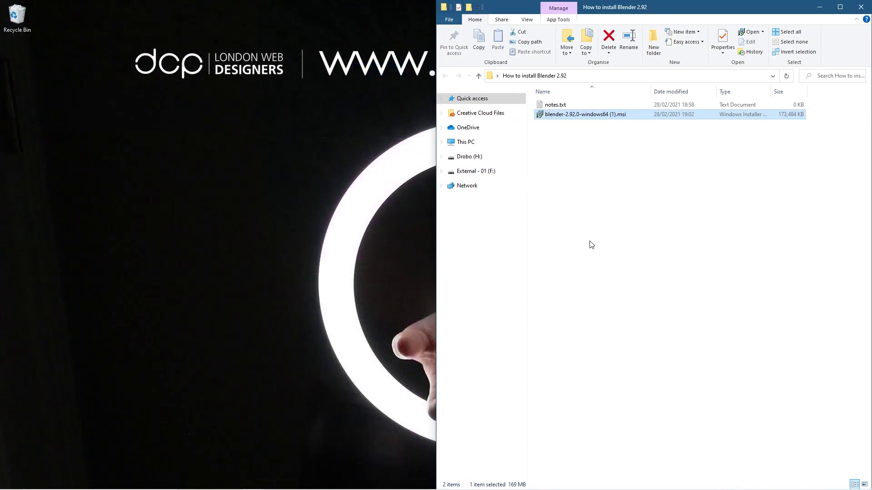
Install Blender from blender-2.92.0-windows64 (1).msi, accepting the licence agreement and the default setup options, and delete the installer file.
double_click(580, 115)
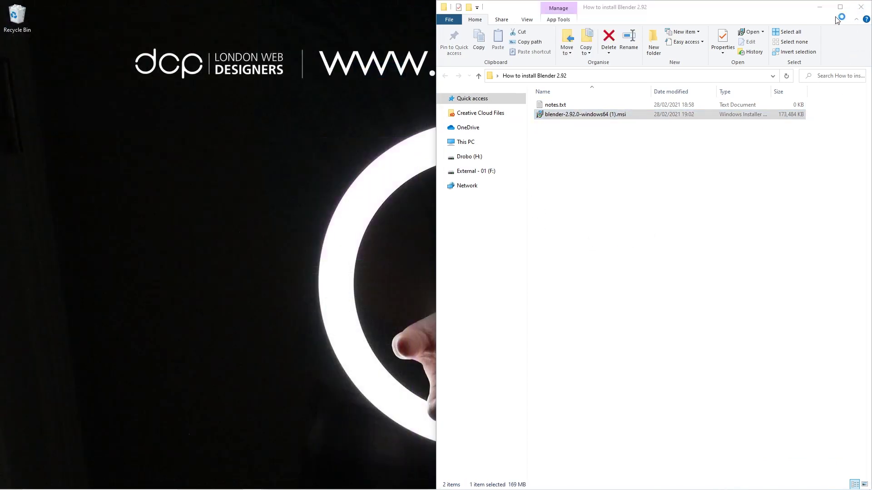
click(864, 6)
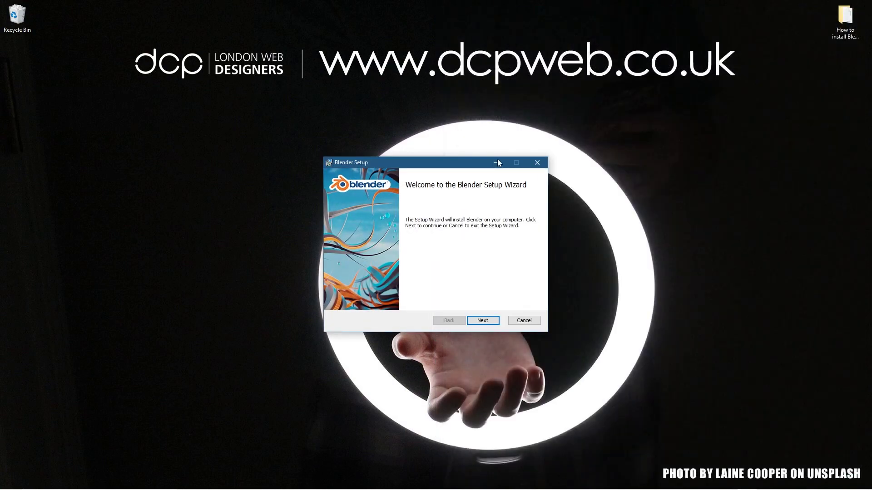
click(484, 320)
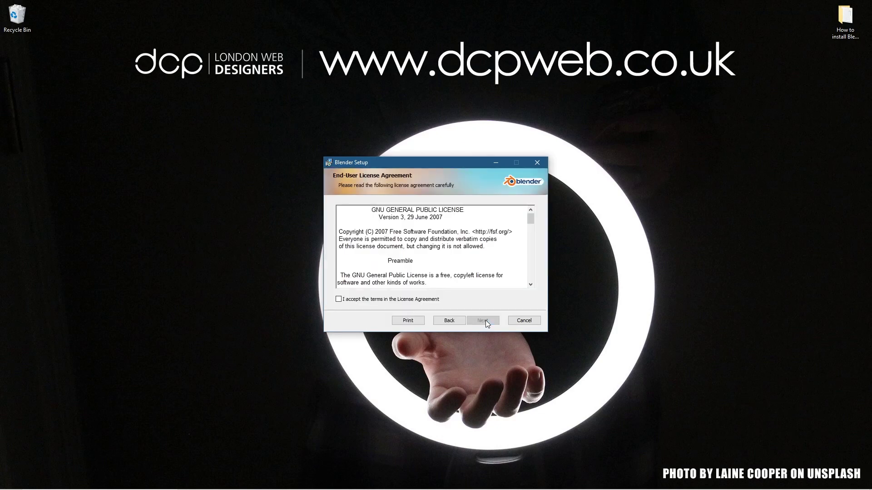
click(356, 301)
mouse_move(529, 216)
mouse_down()
mouse_move(530, 279)
mouse_move(534, 205)
mouse_up()
click(483, 321)
click(481, 322)
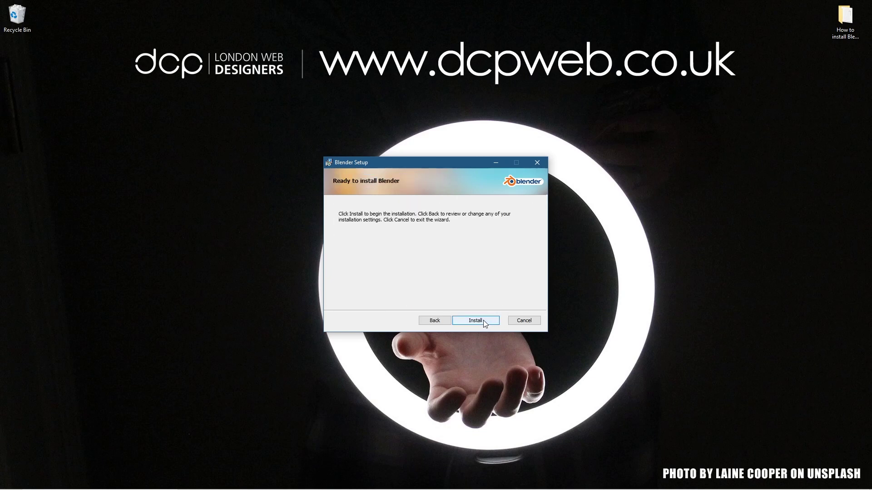
click(484, 321)
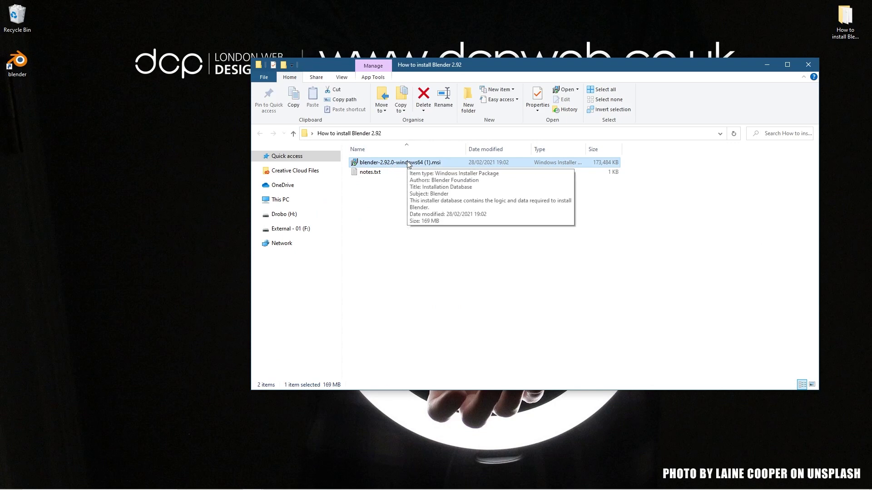
key(Delete)
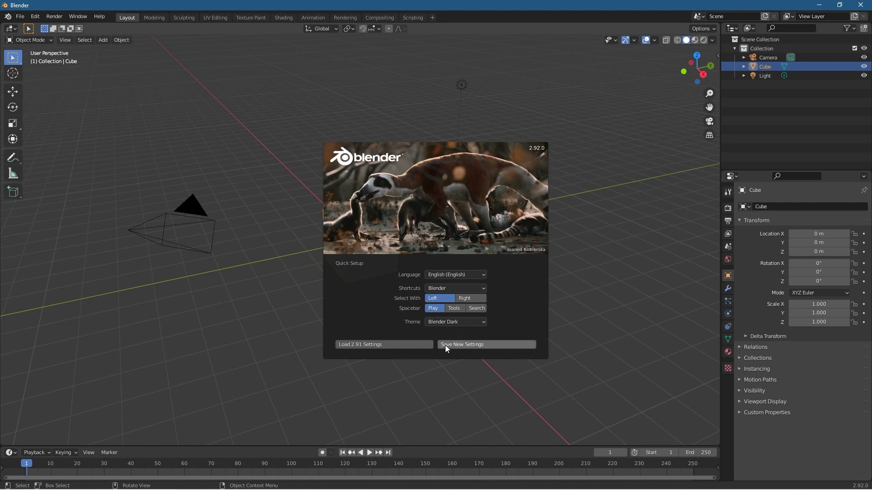
Save the new Quick Setup settings on Blender's splash screen and start a new General file.
click(477, 346)
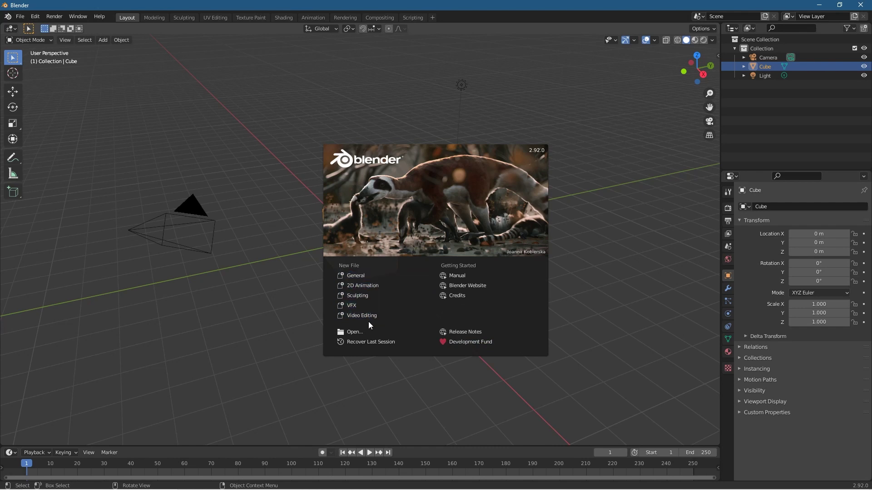
click(358, 278)
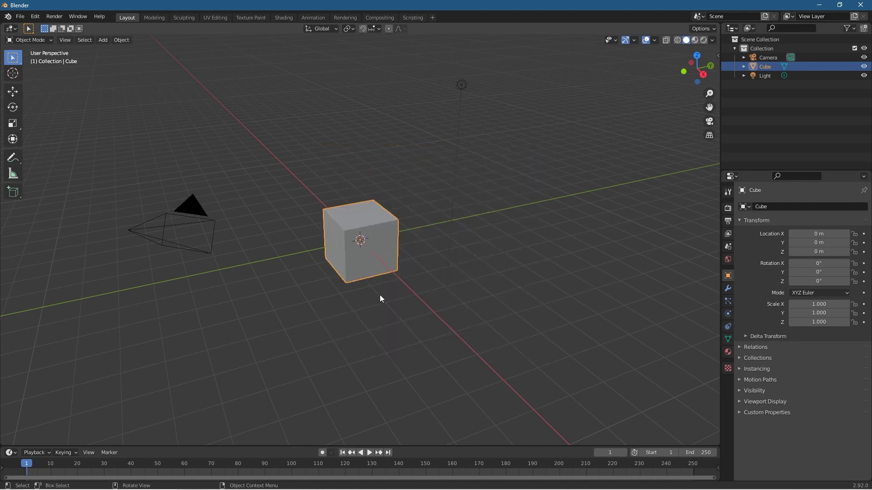
Add an emitter particle system with default settings to the default cube.
middle_drag(341, 301, 354, 286)
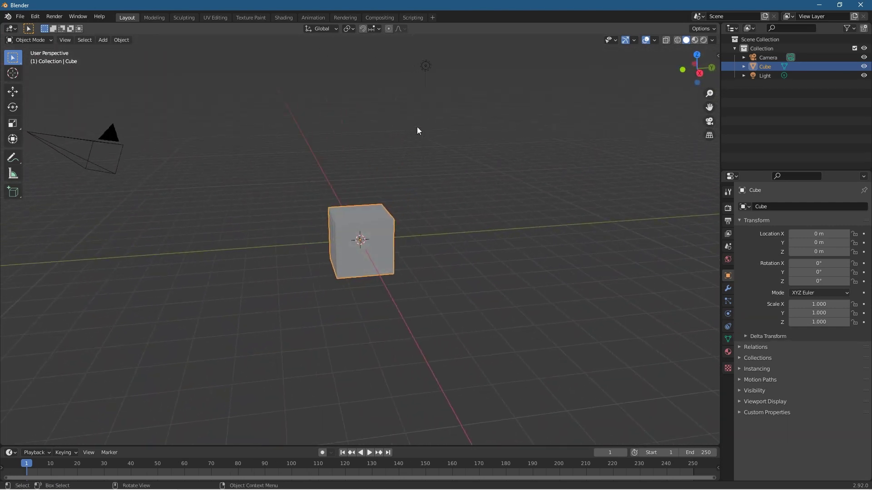
middle_drag(426, 298, 335, 315)
click(727, 302)
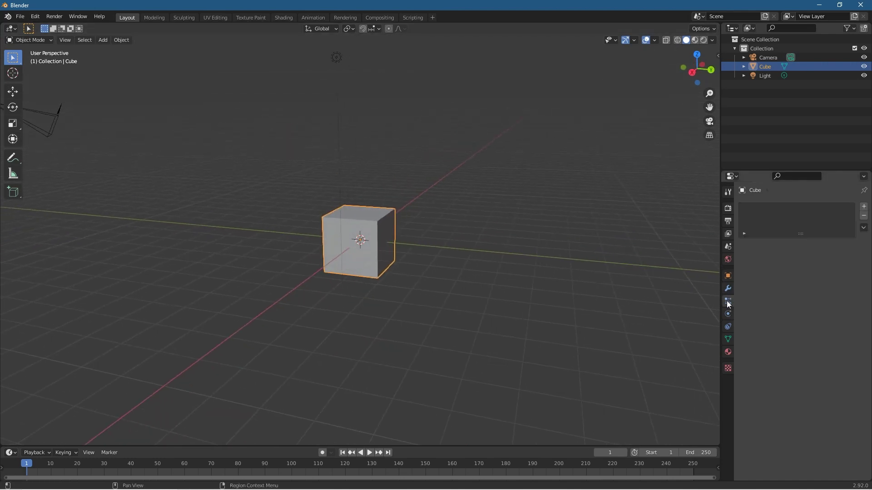
click(864, 207)
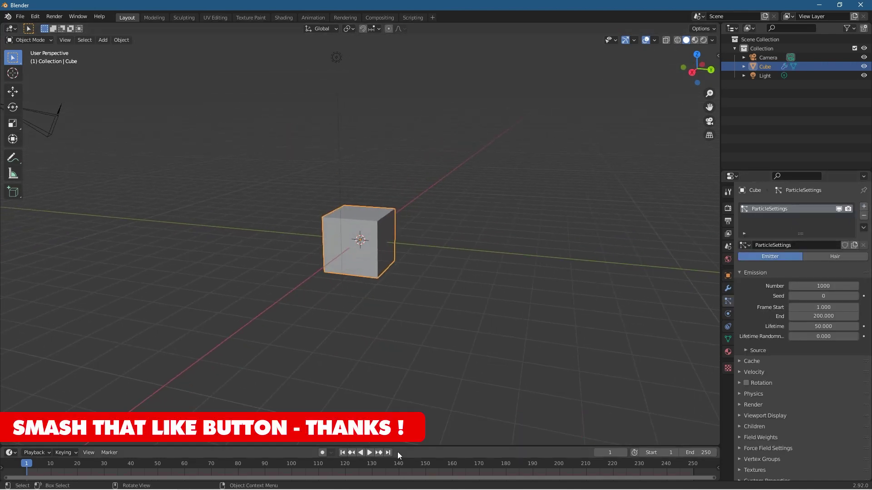
Play the cube's particle animation, stop it at frame 116, and inspect the particles from several angles in rendered viewport shading.
click(369, 453)
middle_drag(349, 350, 372, 260)
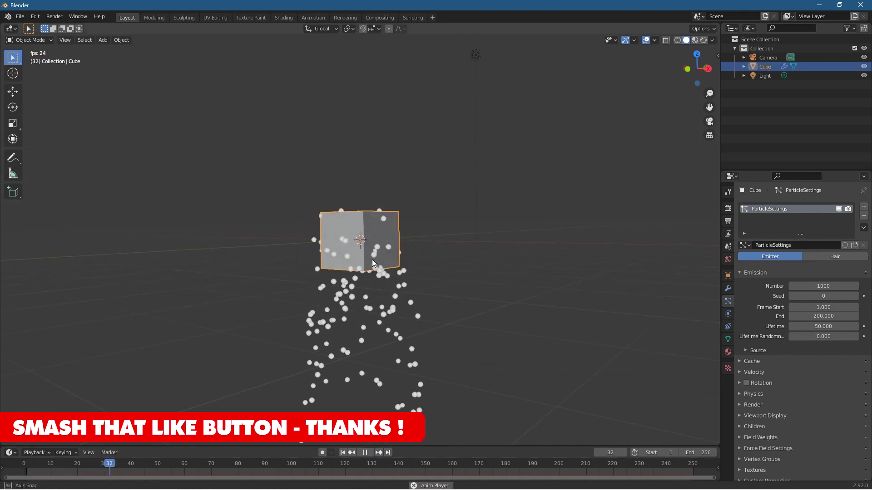
middle_drag(484, 278, 399, 299)
click(364, 452)
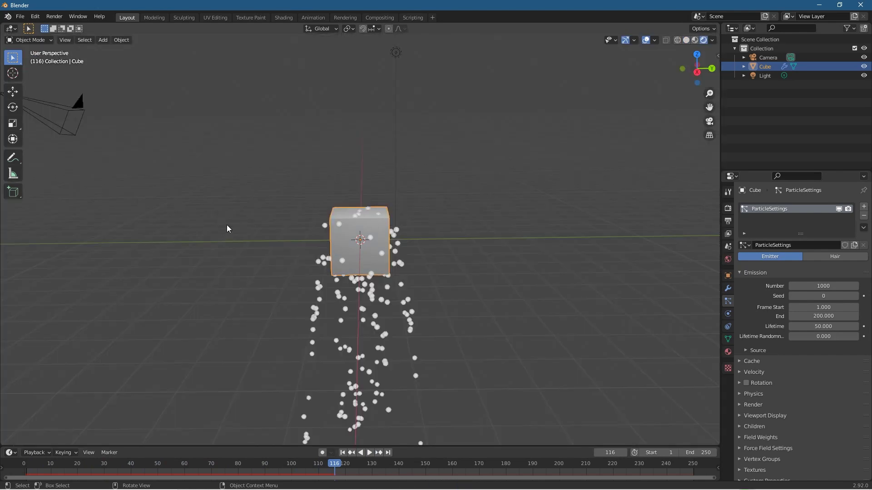
middle_drag(228, 224, 337, 330)
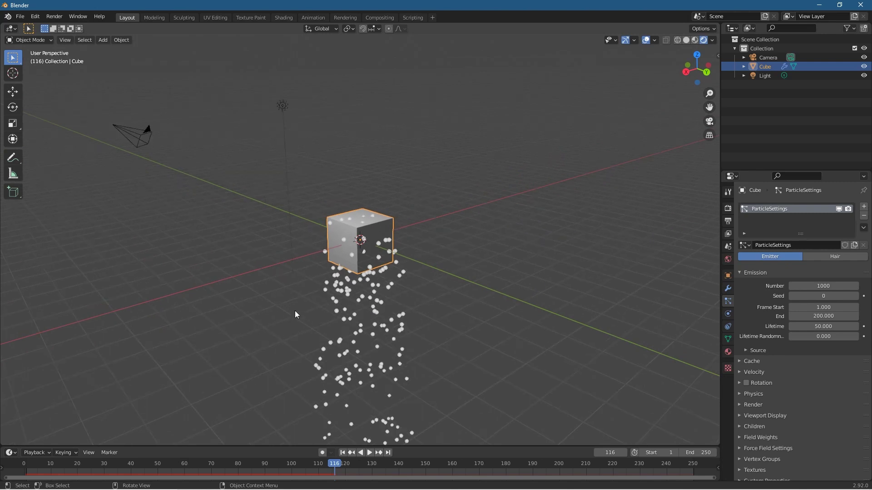
middle_drag(295, 311, 339, 296)
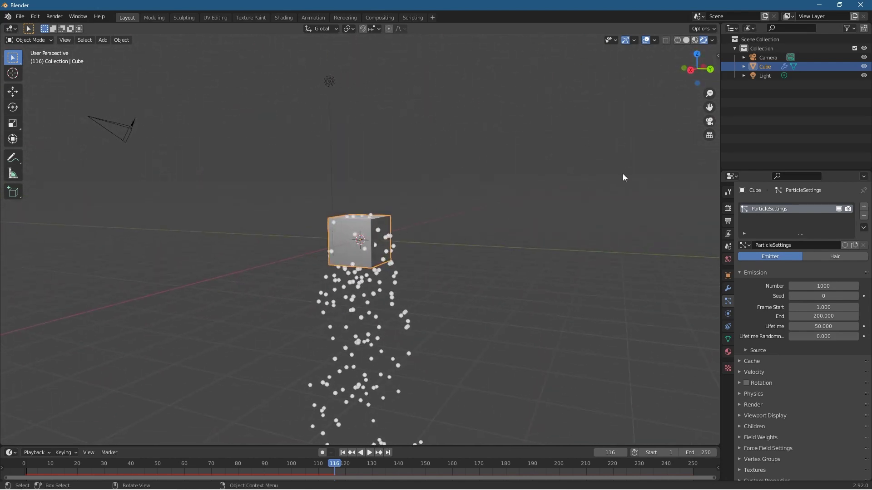
Close Blender.
click(860, 5)
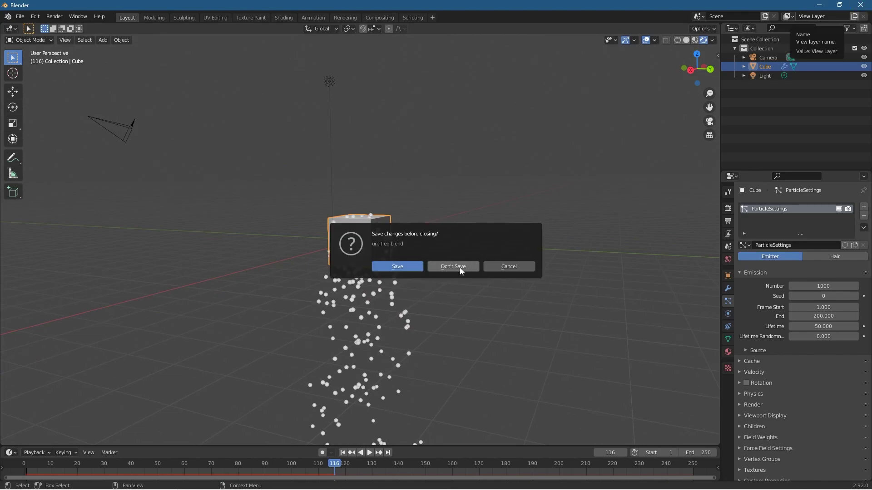